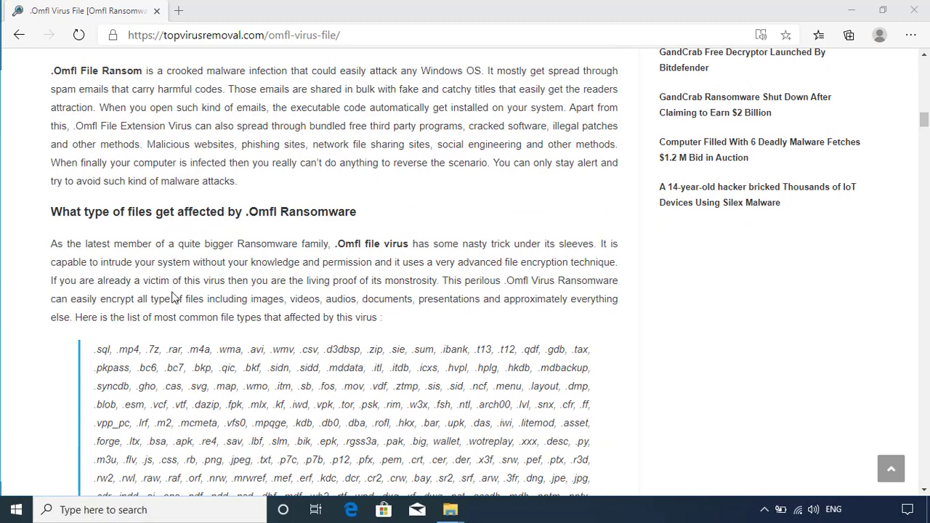
Examine the article's list of affected file types, the full ransom note, and the advice on dealing with the .Omfl file virus.
{"action": "scroll", "coordinate": [311, 315], "scroll_direction": "down", "scroll_amount": 3}
{"action": "left_click_drag", "start_coordinate": [503, 311], "coordinate": [93, 145]}
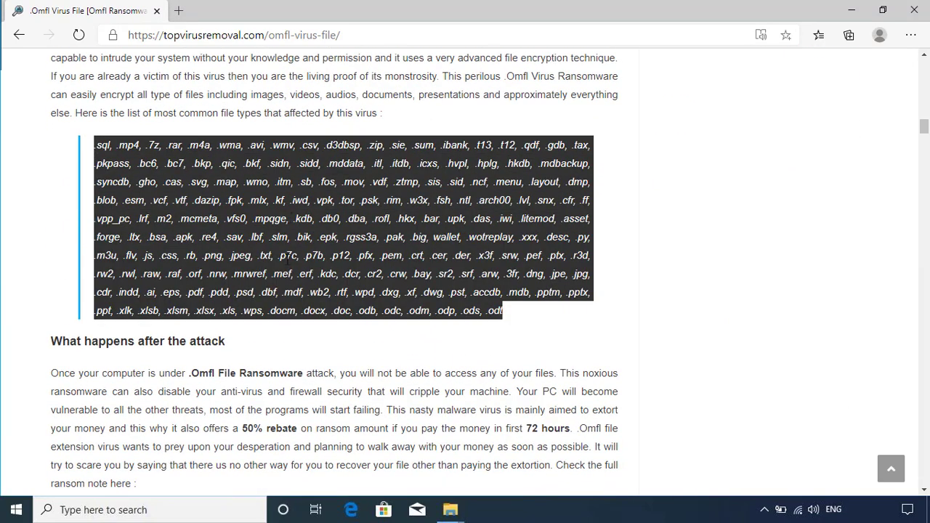
{"action": "scroll", "coordinate": [289, 255], "scroll_direction": "down", "scroll_amount": 3}
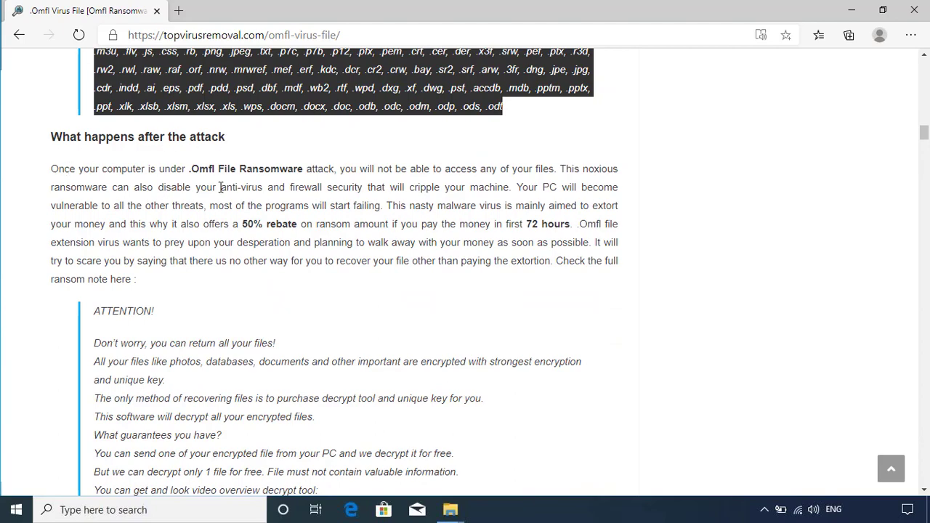
{"action": "scroll", "coordinate": [347, 252], "scroll_direction": "down", "scroll_amount": 2}
{"action": "left_click_drag", "start_coordinate": [555, 124], "coordinate": [338, 376]}
{"action": "scroll", "coordinate": [339, 377], "scroll_direction": "up", "scroll_amount": 1}
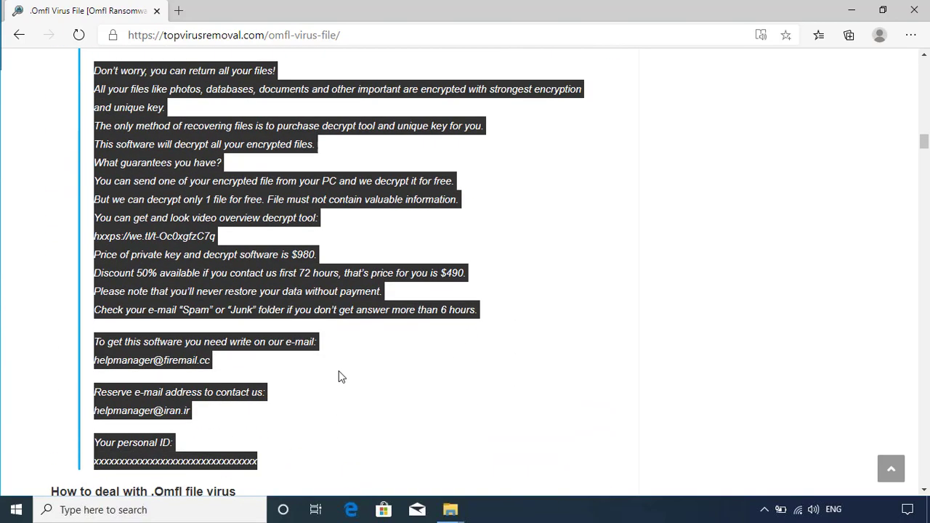
{"action": "scroll", "coordinate": [339, 376], "scroll_direction": "down", "scroll_amount": 3}
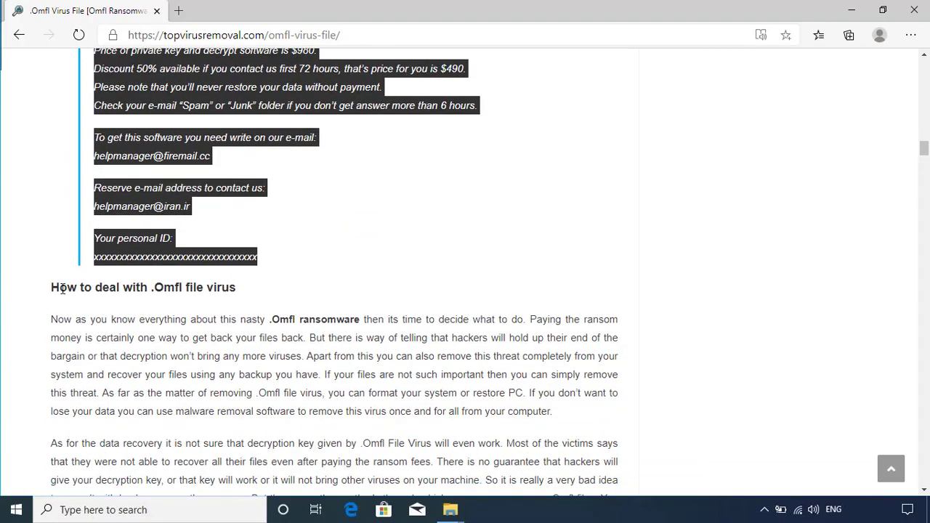
{"action": "scroll", "coordinate": [484, 213], "scroll_direction": "down", "scroll_amount": 2}
{"action": "scroll", "coordinate": [264, 348], "scroll_direction": "down", "scroll_amount": 4}
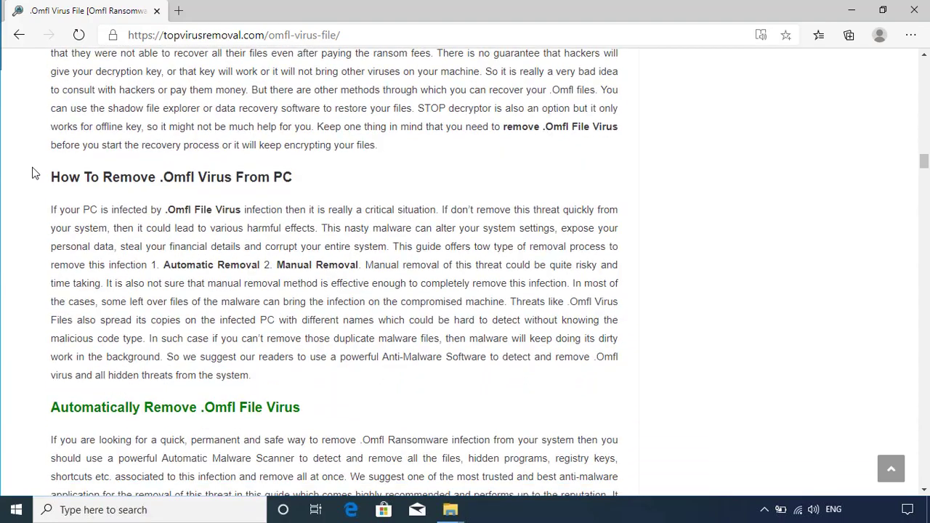
Read how to remove the .Omfl virus from a PC, highlighting the removal types and the Automatically Remove .Omfl File Virus heading.
{"action": "left_click_drag", "start_coordinate": [41, 185], "coordinate": [328, 187]}
{"action": "left_click_drag", "start_coordinate": [147, 265], "coordinate": [360, 266]}
{"action": "scroll", "coordinate": [48, 270], "scroll_direction": "down", "scroll_amount": 2}
{"action": "left_click_drag", "start_coordinate": [48, 269], "coordinate": [303, 270]}
{"action": "scroll", "coordinate": [336, 283], "scroll_direction": "down", "scroll_amount": 1}
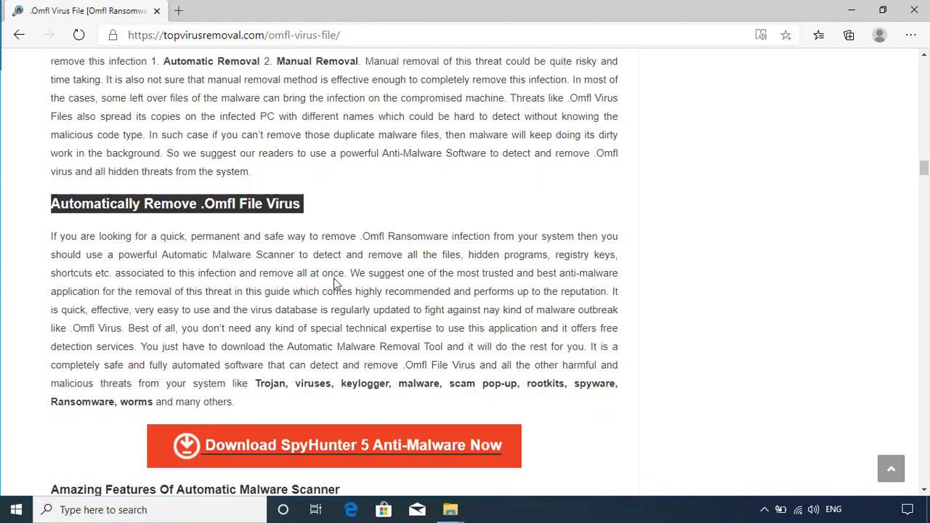
{"action": "scroll", "coordinate": [336, 283], "scroll_direction": "down", "scroll_amount": 1}
{"action": "scroll", "coordinate": [426, 276], "scroll_direction": "down", "scroll_amount": 1}
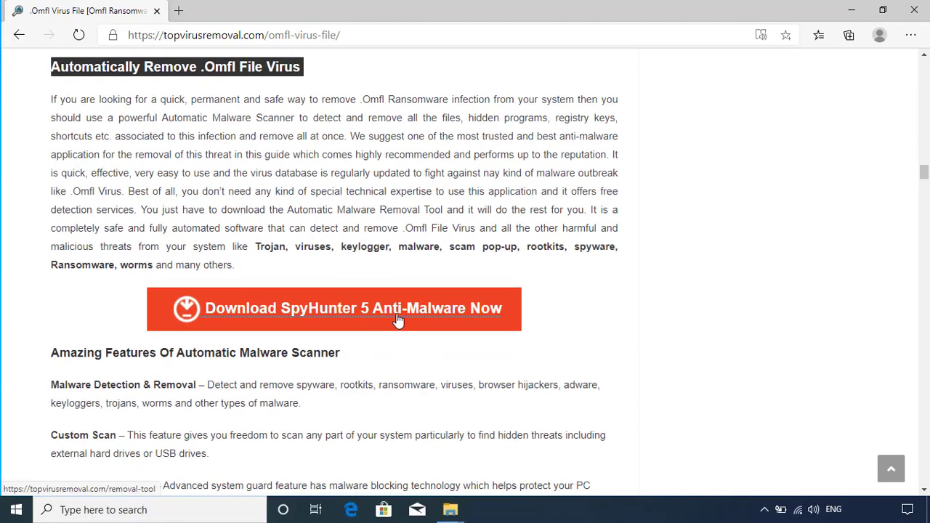
{"action": "scroll", "coordinate": [216, 324], "scroll_direction": "down", "scroll_amount": 3}
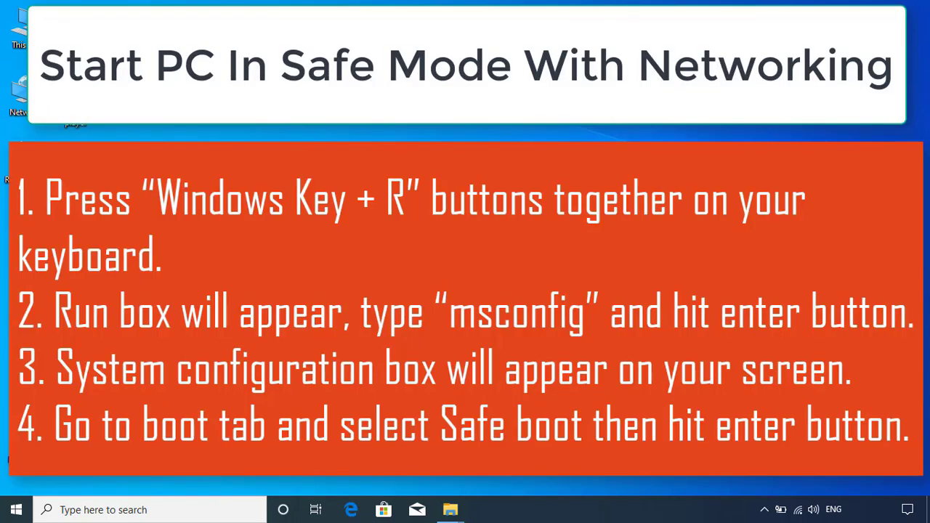
Run msconfig to open the System Configuration dialog.
{"action": "key", "text": "super+r"}
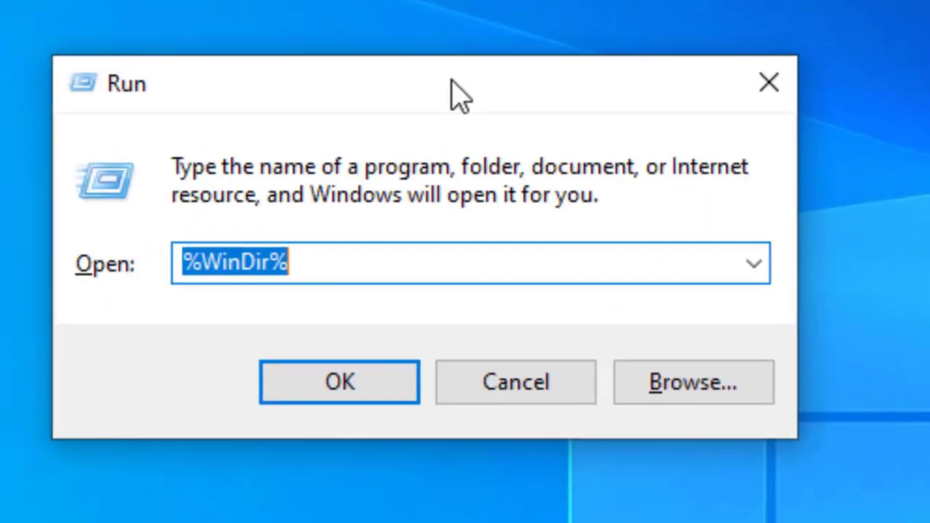
{"action": "type", "text": "msconfig"}
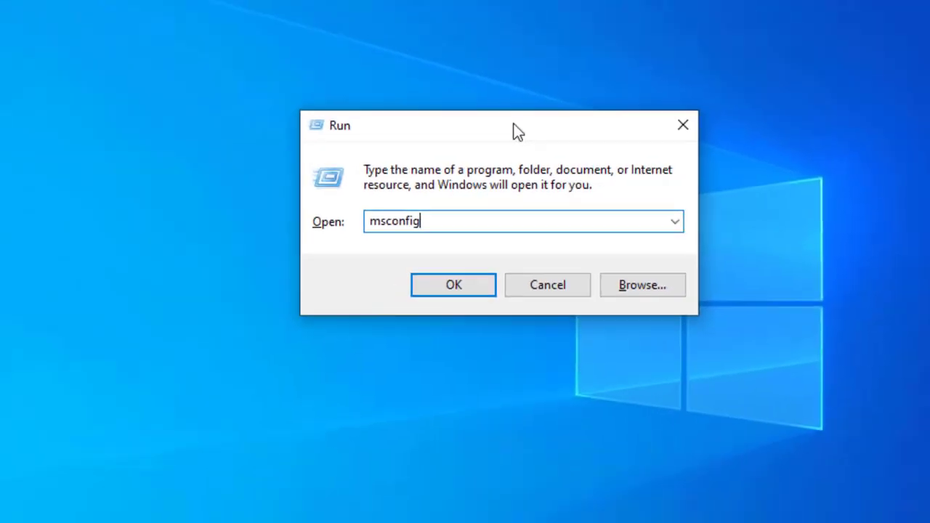
{"action": "key", "text": "Return"}
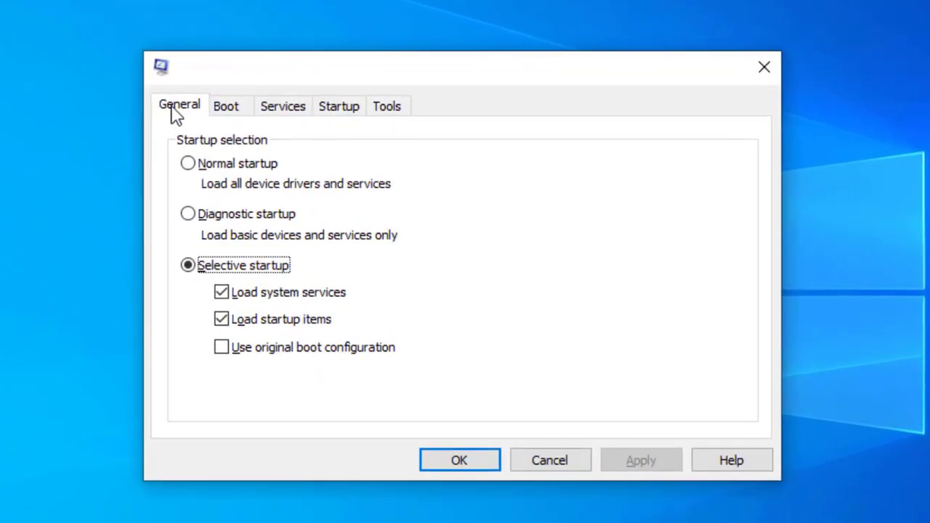
Enable Safe boot with the Network option for Windows 10 and accept the boot configuration.
{"action": "left_click", "coordinate": [228, 109]}
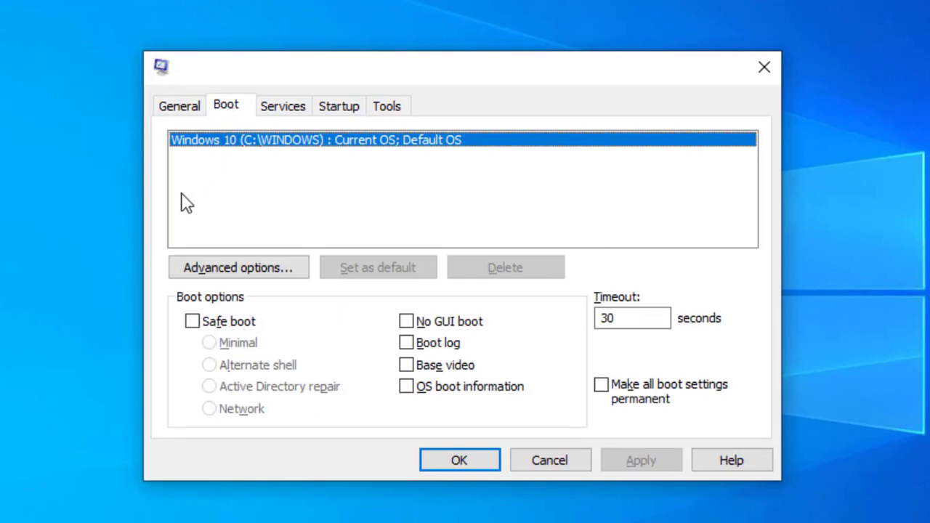
{"action": "left_click", "coordinate": [193, 323]}
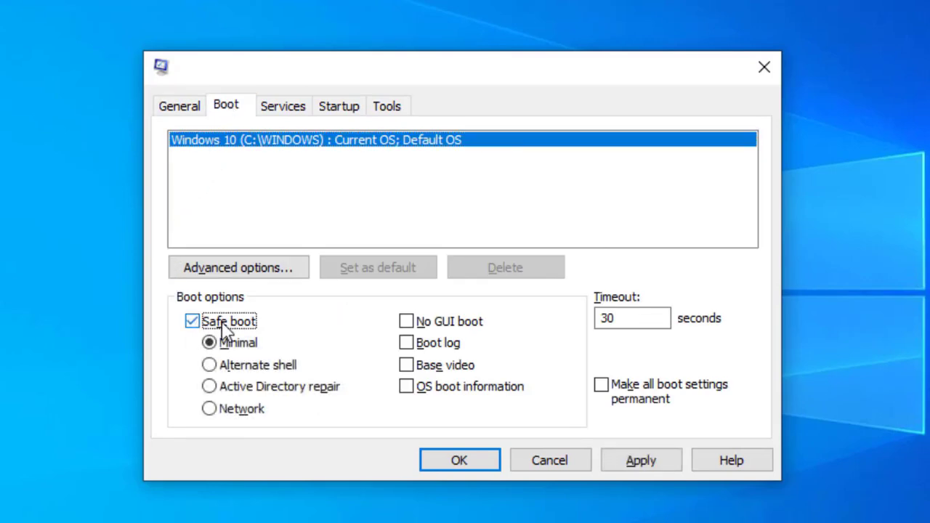
{"action": "left_click", "coordinate": [210, 409]}
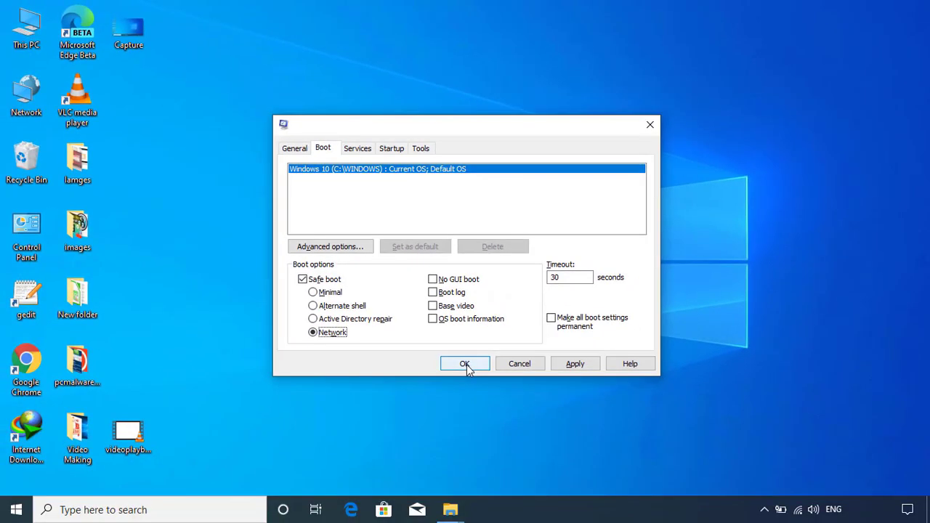
{"action": "left_click", "coordinate": [462, 465]}
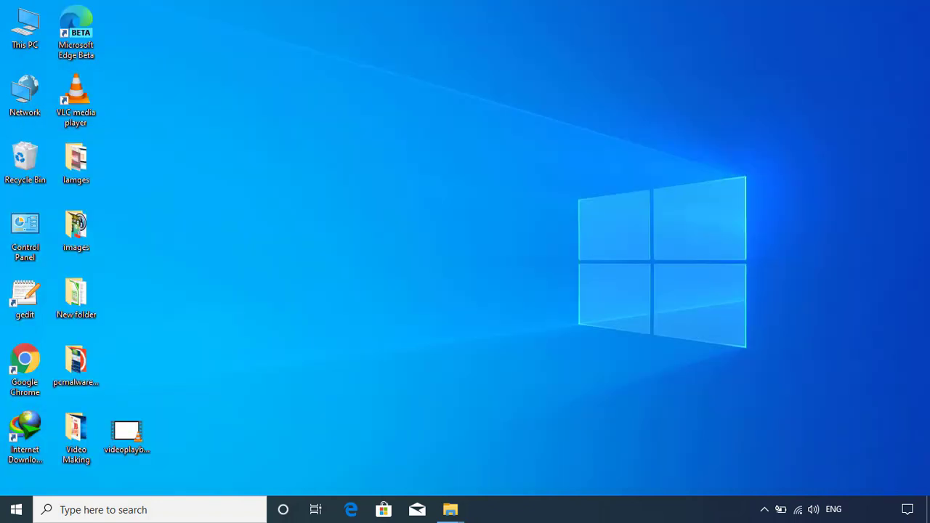
Run taskmgr to open Task Manager and move its window nearer the middle of the desktop.
{"action": "key", "text": "super+r"}
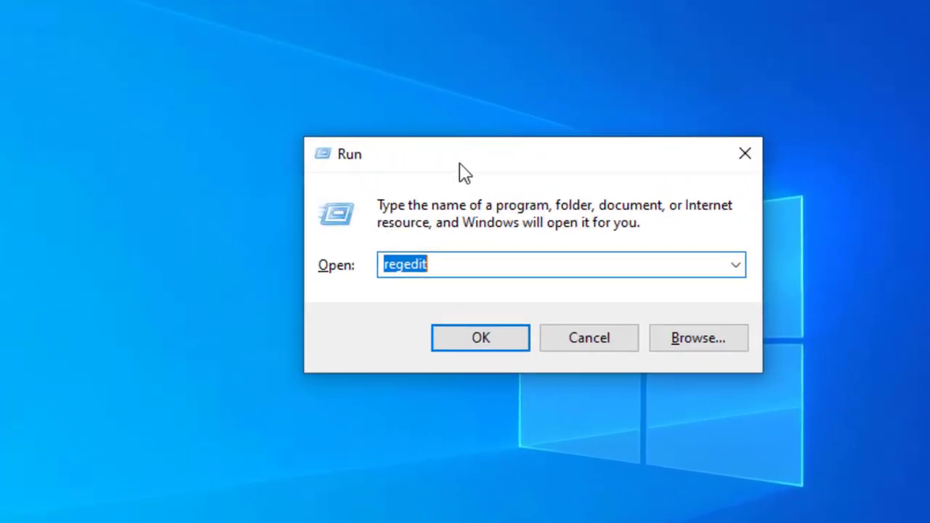
{"action": "type", "text": "taskmg"}
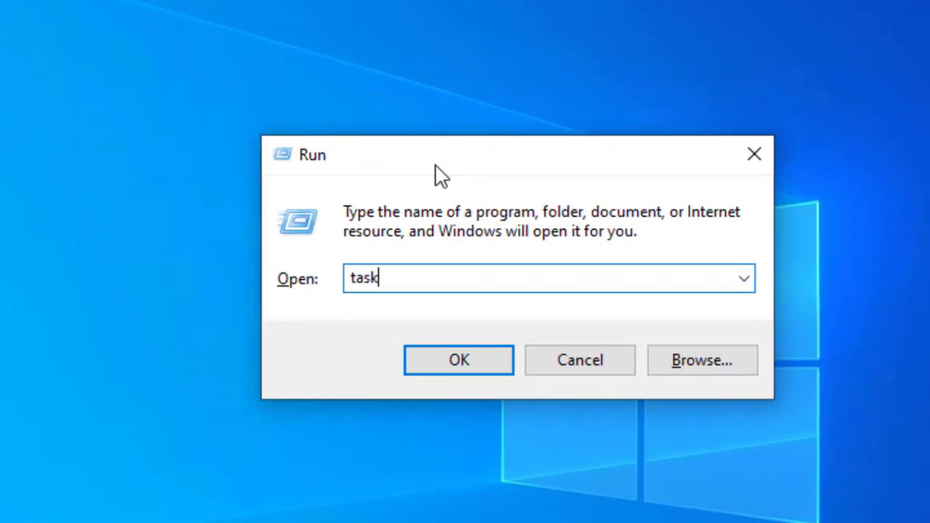
{"action": "type", "text": "r"}
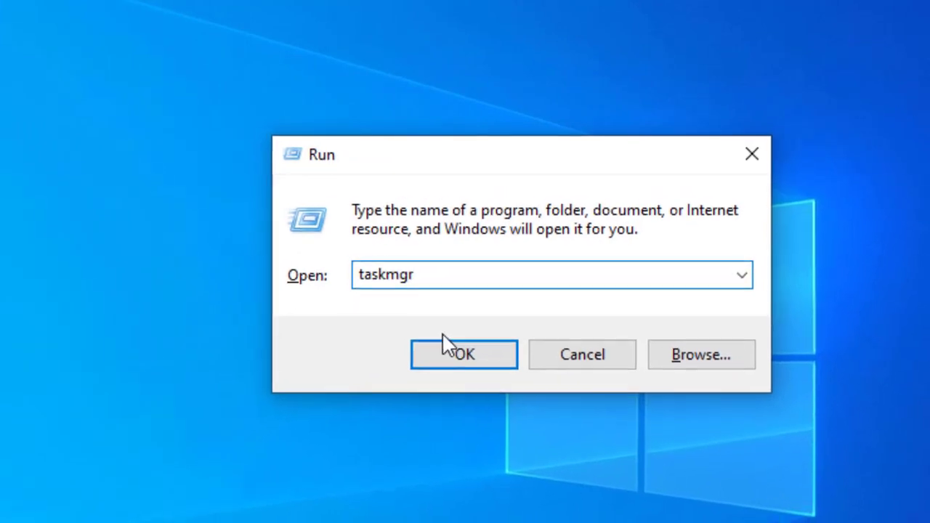
{"action": "left_click", "coordinate": [452, 359]}
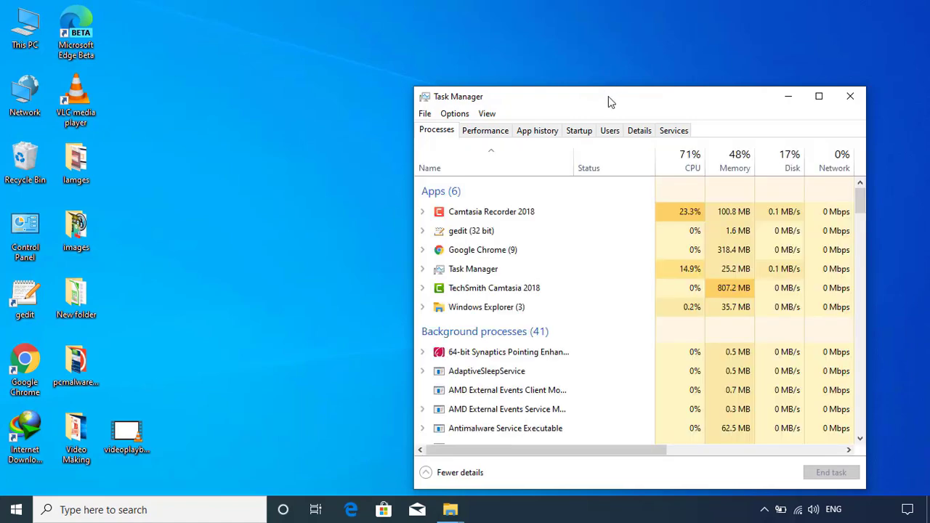
{"action": "left_click_drag", "start_coordinate": [608, 97], "coordinate": [575, 55]}
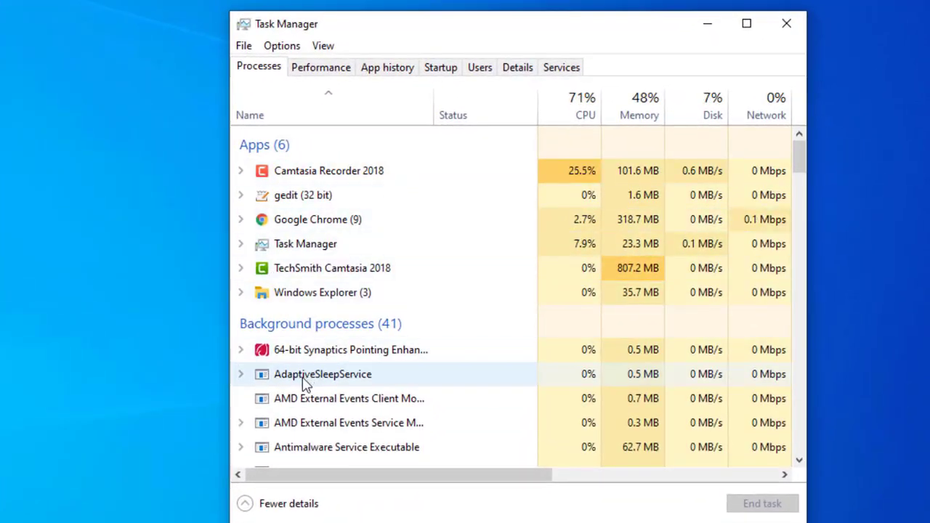
Select the Google Chrome app process, and bring up the available actions for the chrome.exe process with PID 7708 in the detailed list.
{"action": "left_click", "coordinate": [302, 222]}
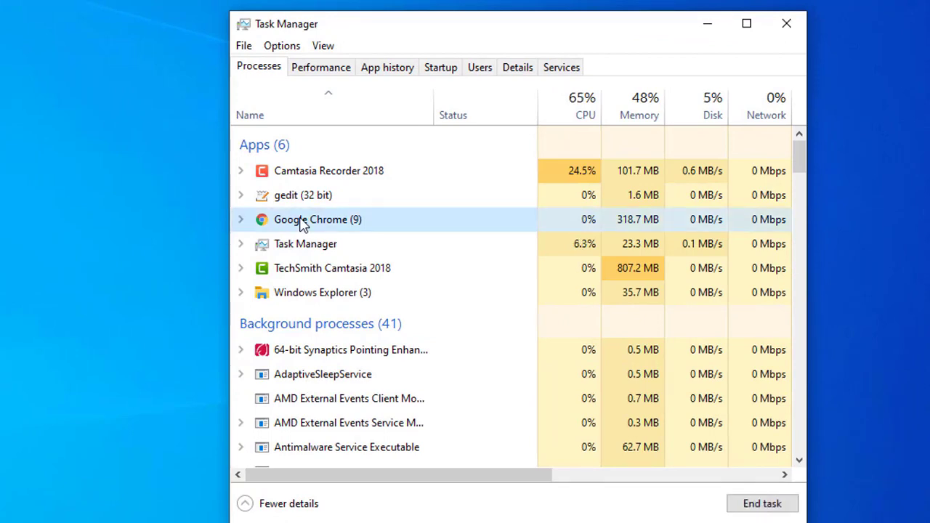
{"action": "left_click", "coordinate": [510, 76]}
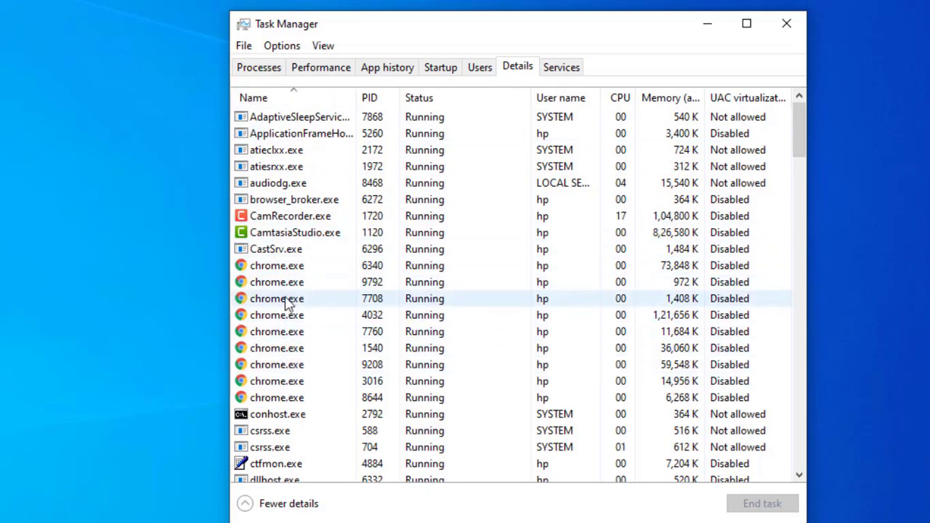
{"action": "left_click", "coordinate": [287, 298]}
{"action": "right_click", "coordinate": [287, 299]}
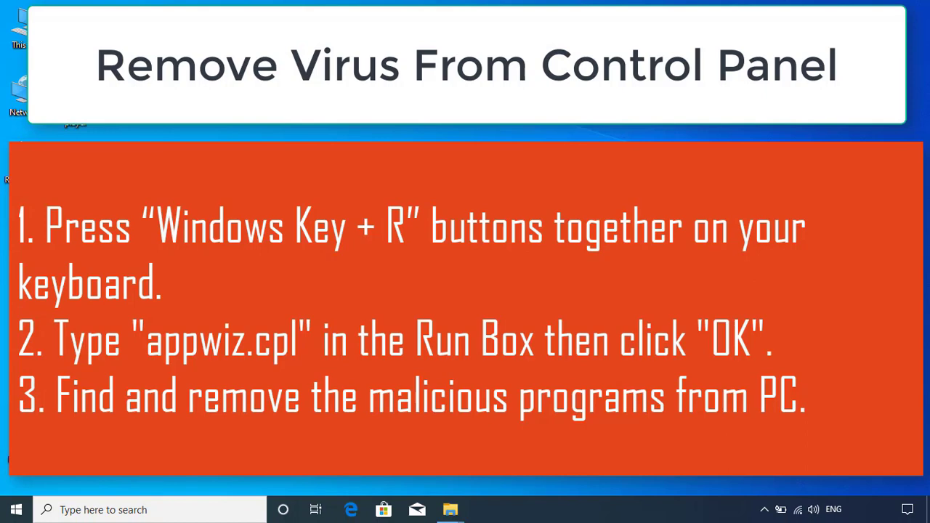
Run appwiz.cpl to open Programs and Features, and select LibreOffice 6.1.0.3 among the installed programs.
{"action": "key", "text": "super+r"}
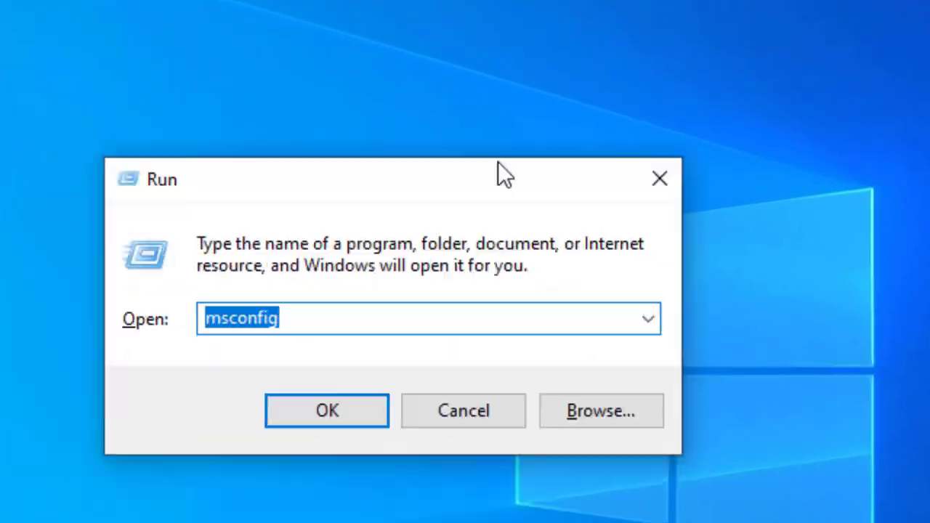
{"action": "type", "text": "app"}
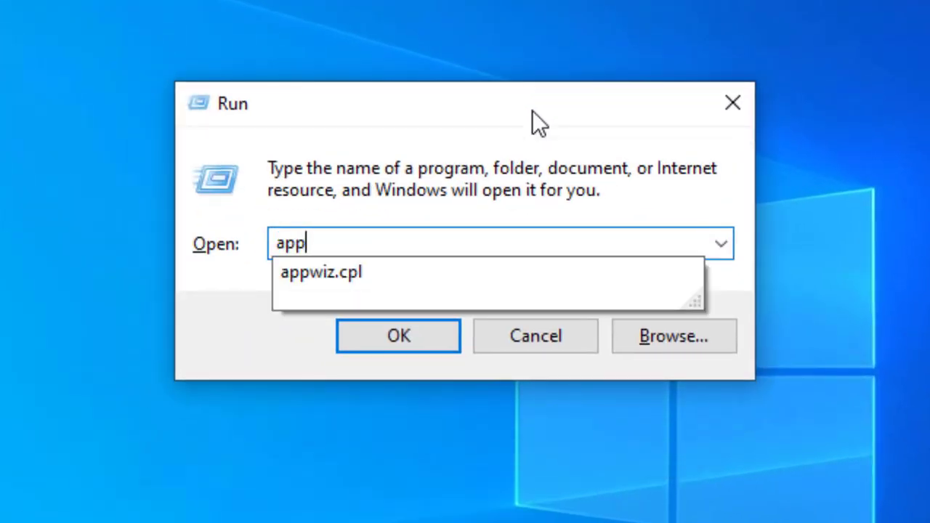
{"action": "type", "text": "wiz"}
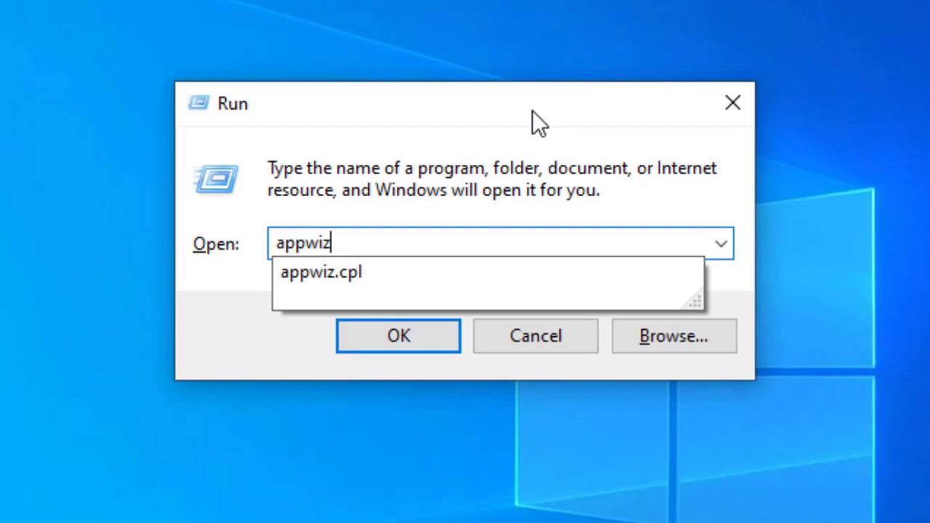
{"action": "type", "text": ".cpl"}
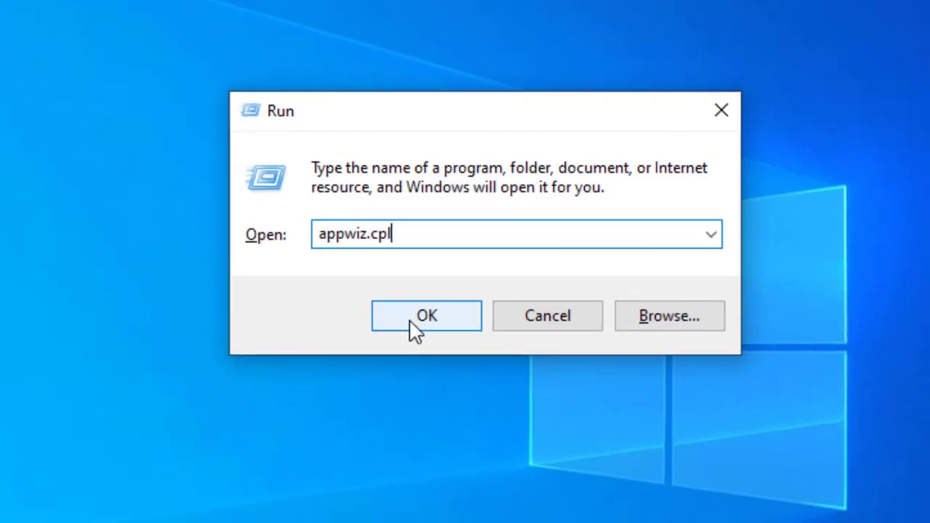
{"action": "left_click", "coordinate": [411, 321]}
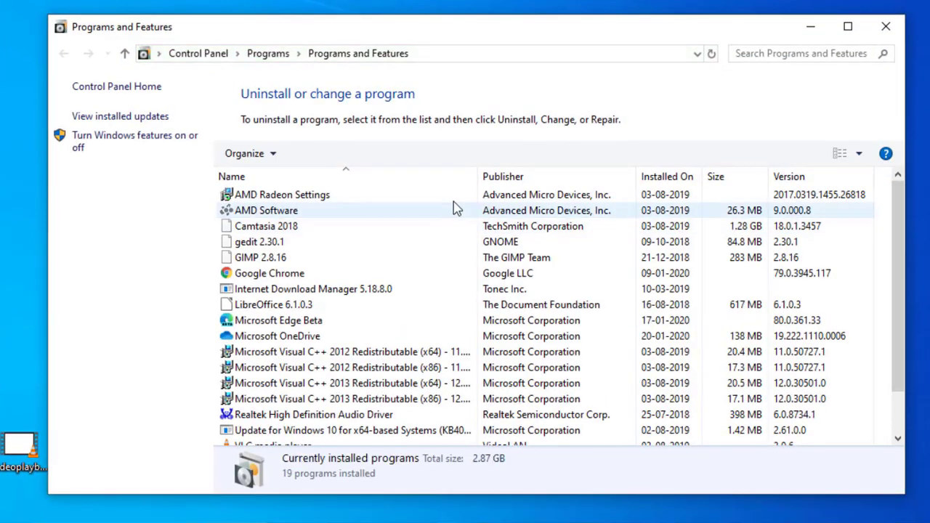
{"action": "scroll", "coordinate": [421, 223], "scroll_direction": "down", "scroll_amount": 1}
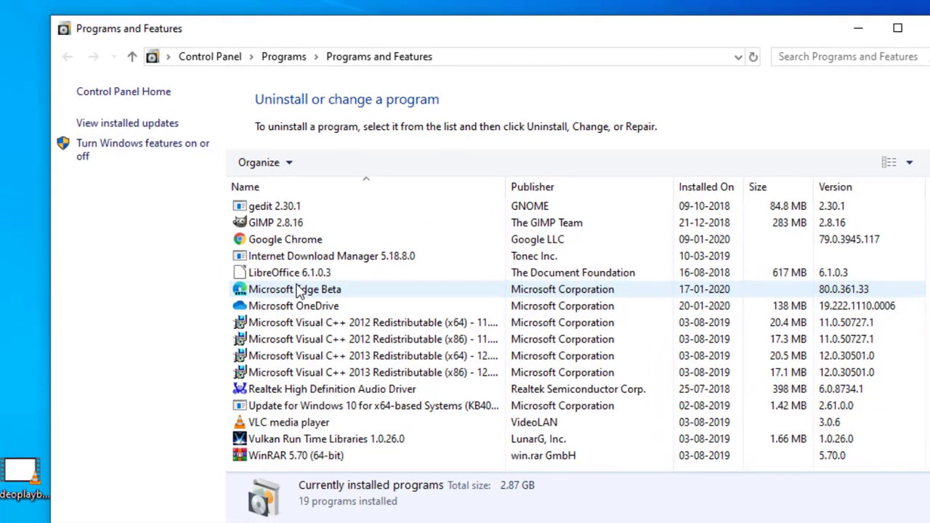
{"action": "left_click", "coordinate": [282, 273]}
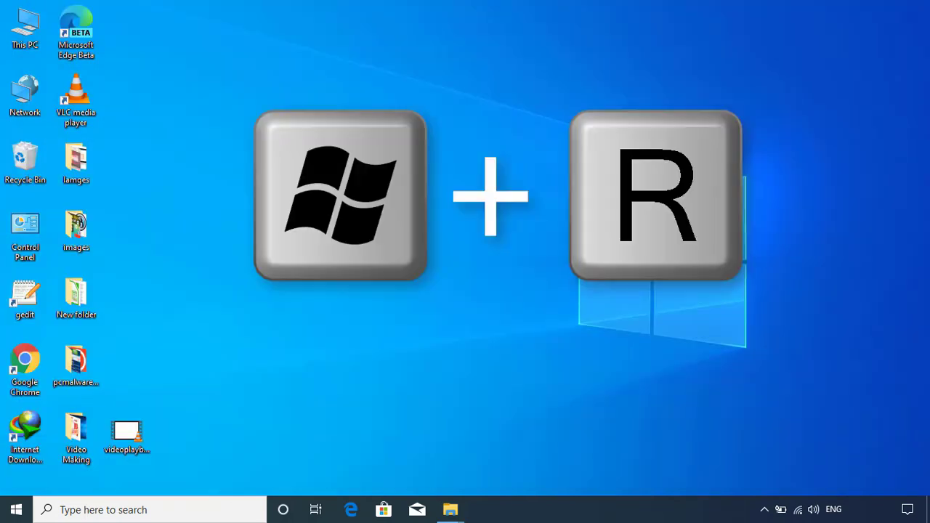
Run regedit to open the Registry Editor.
{"action": "key", "text": "super+r"}
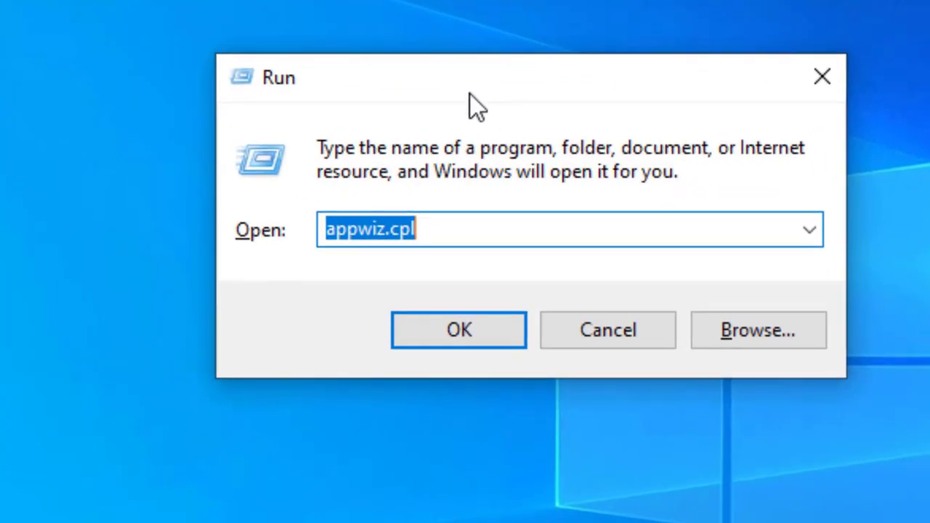
{"action": "type", "text": "re"}
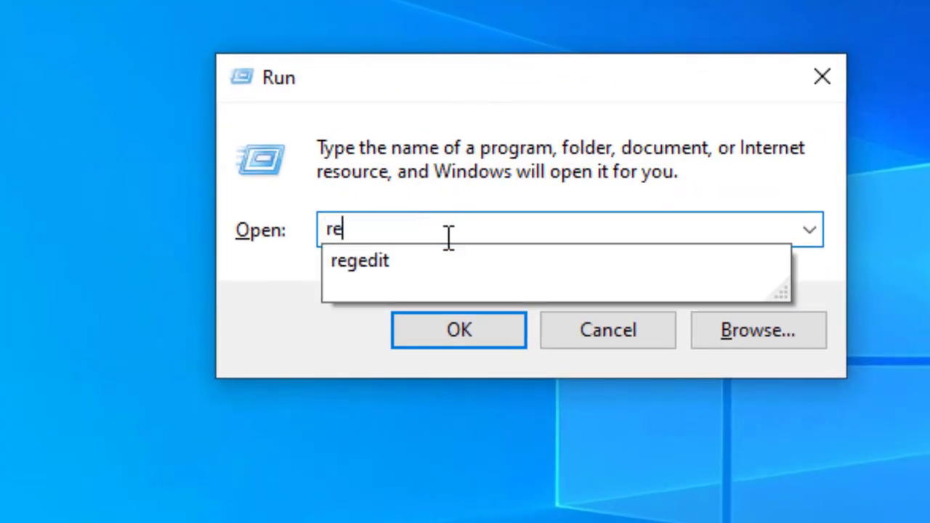
{"action": "type", "text": "ged"}
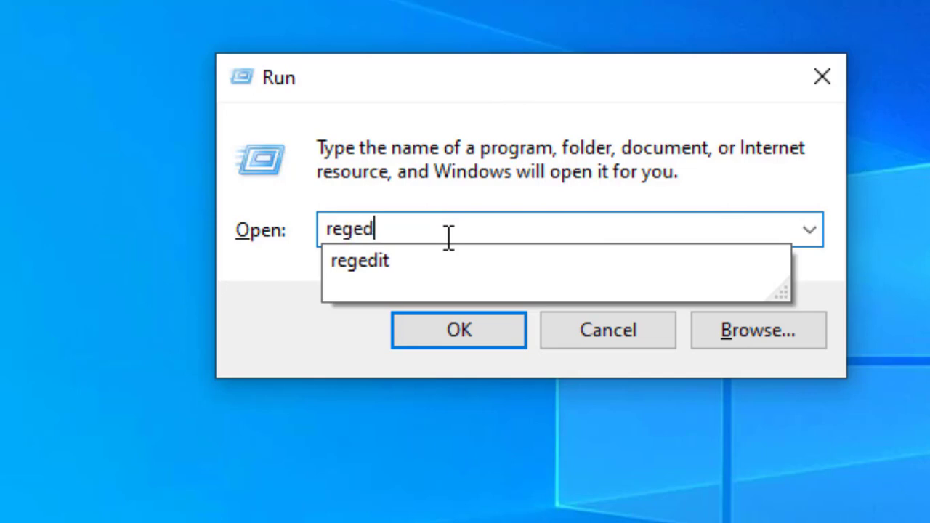
{"action": "type", "text": "it"}
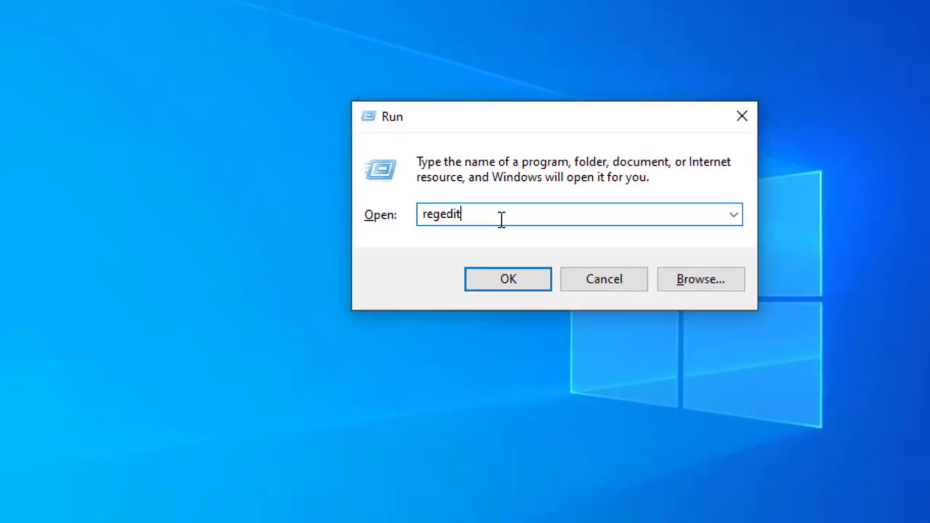
{"action": "key", "text": "Return"}
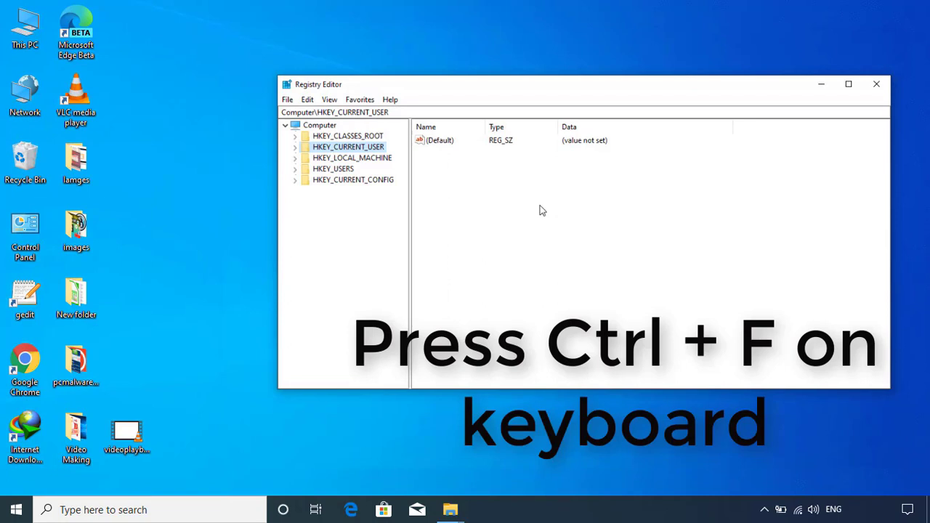
Search the registry's keys, values and data for "virus name".
{"action": "key", "text": "ctrl+f"}
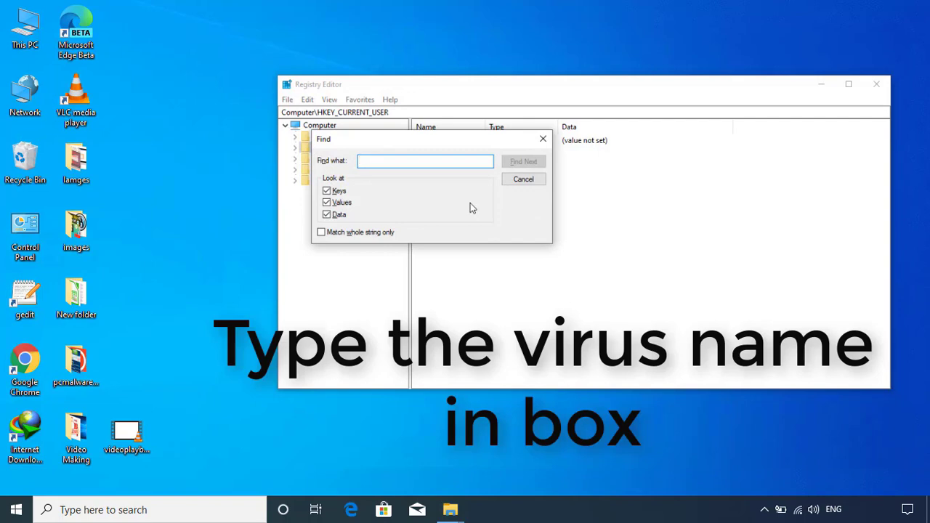
{"action": "type", "text": "virus"}
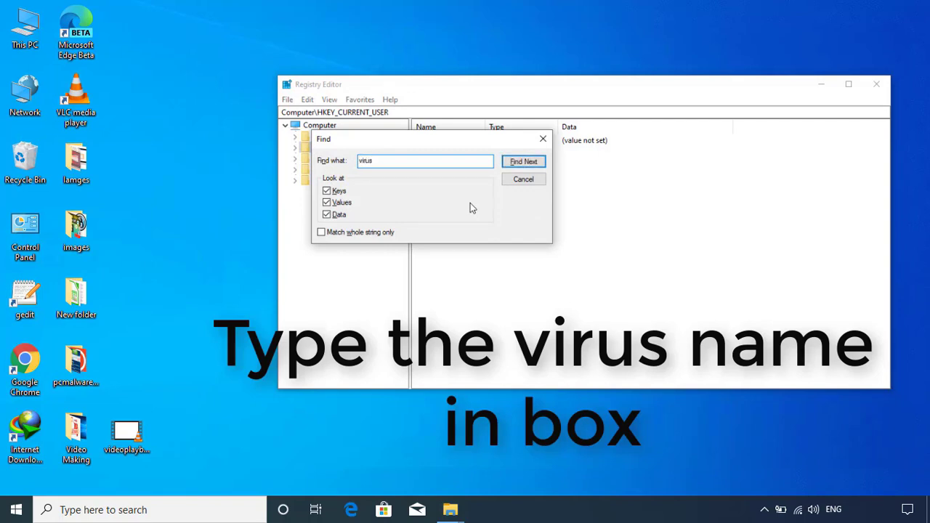
{"action": "type", "text": " name"}
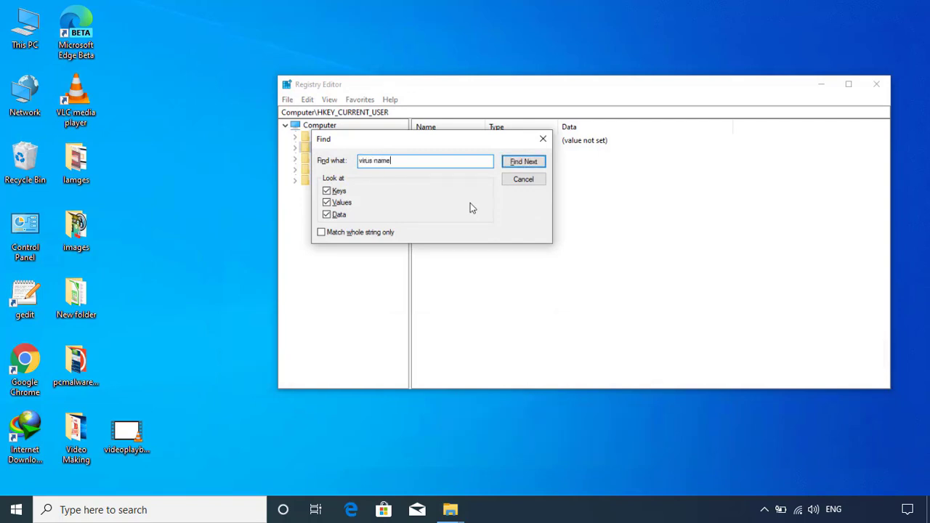
{"action": "left_click", "coordinate": [526, 162]}
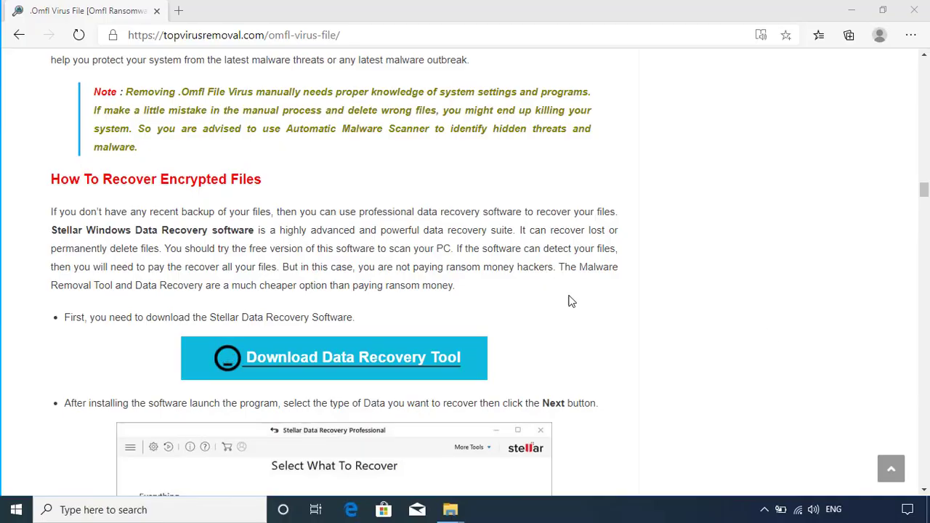
Review the "How To Recover Encrypted Files" section of the Omfl article, from its highlighted heading through the Stellar Data Recovery download, selection, scan and recover instructions.
{"action": "left_click_drag", "start_coordinate": [51, 179], "coordinate": [266, 183]}
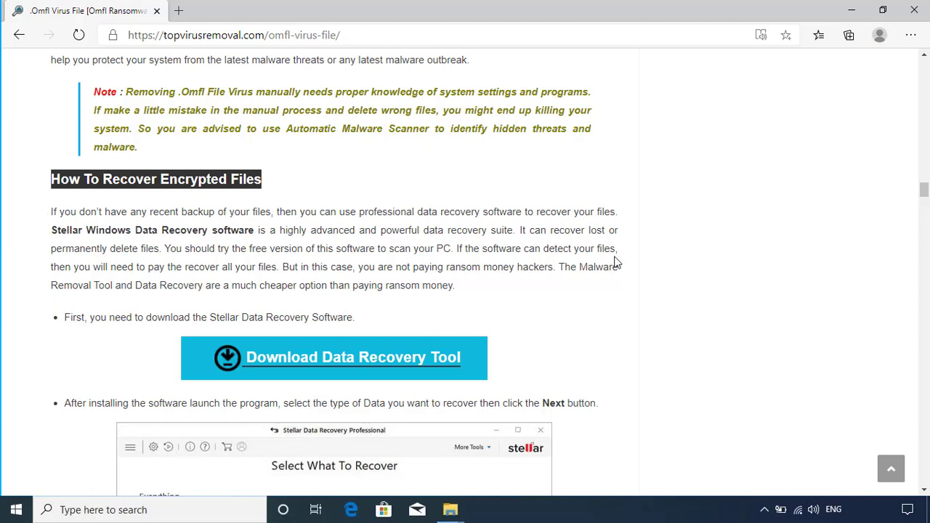
{"action": "scroll", "coordinate": [203, 194], "scroll_direction": "down", "scroll_amount": 2}
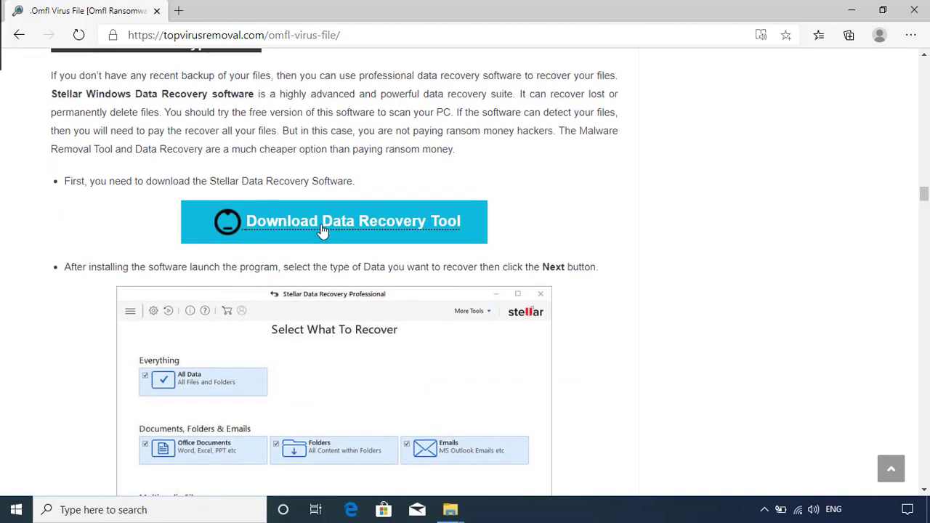
{"action": "scroll", "coordinate": [510, 283], "scroll_direction": "down", "scroll_amount": 2}
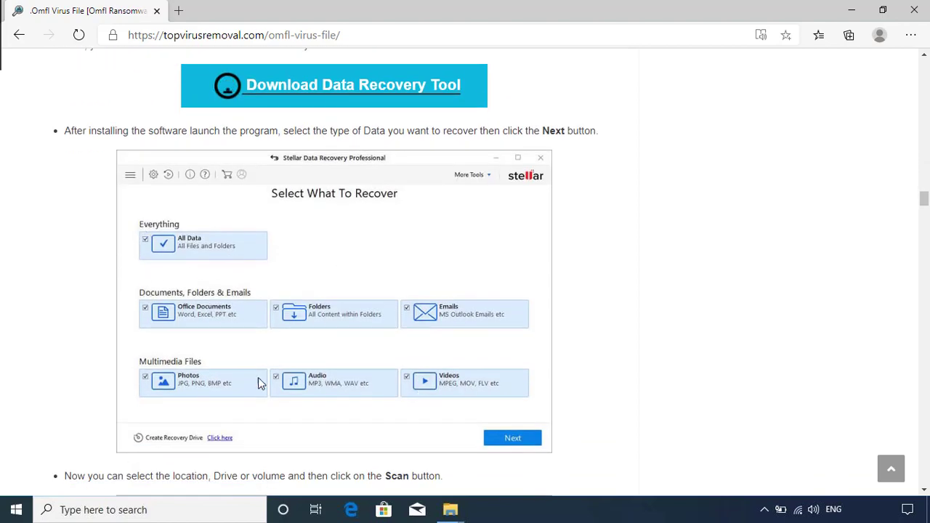
{"action": "scroll", "coordinate": [405, 401], "scroll_direction": "down", "scroll_amount": 5}
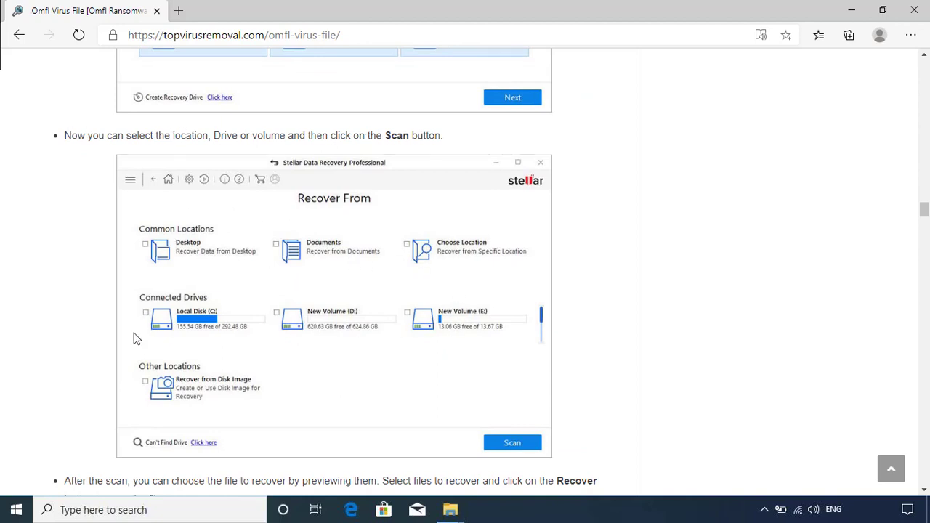
{"action": "scroll", "coordinate": [480, 445], "scroll_direction": "down", "scroll_amount": 5}
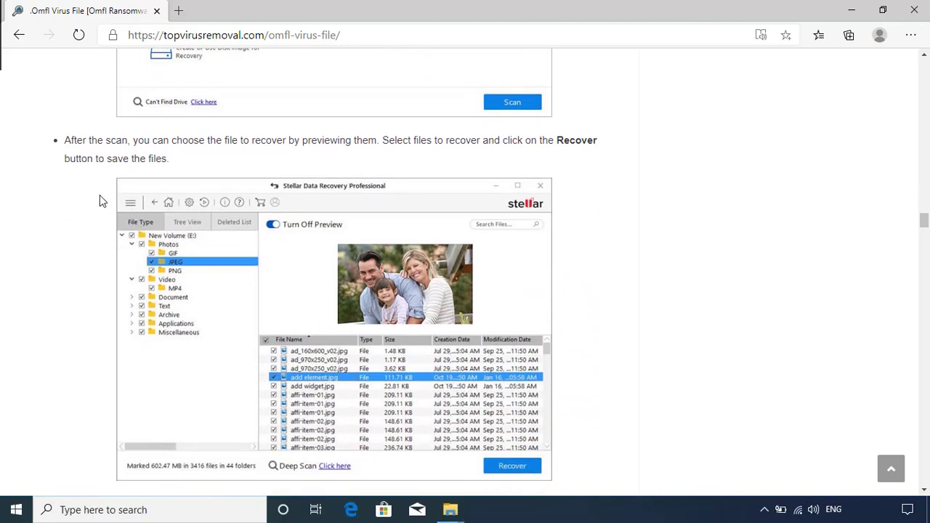
{"action": "scroll", "coordinate": [163, 202], "scroll_direction": "down", "scroll_amount": 1}
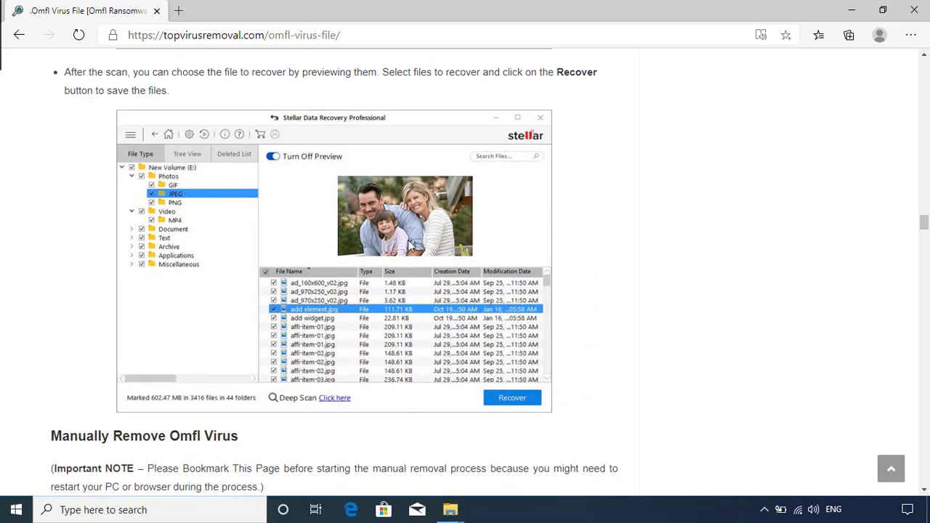